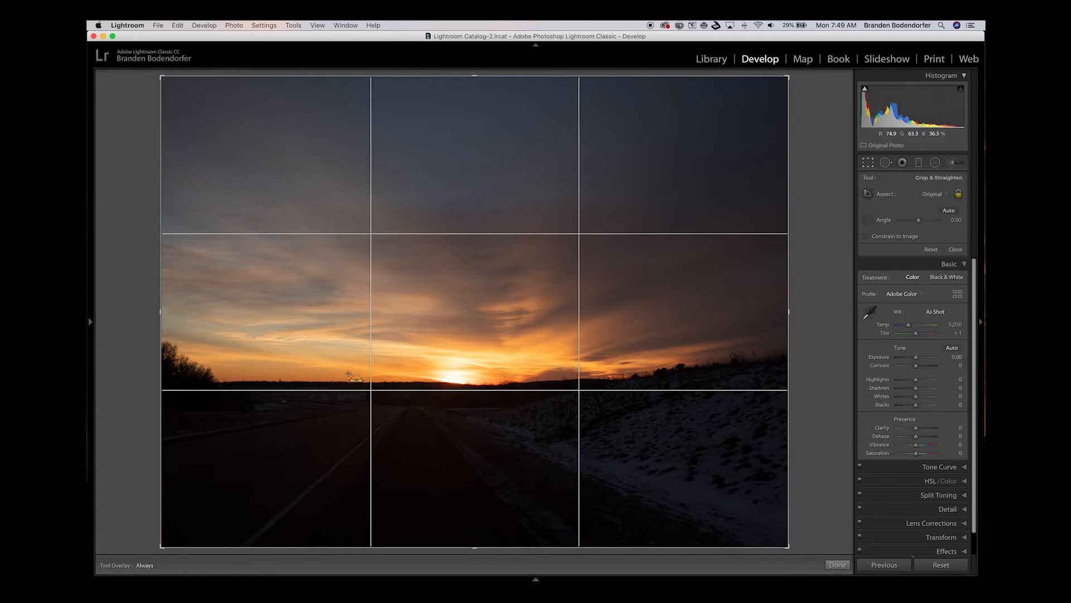
Step: Straighten the photo along the horizon line to an angle of -0.60 and apply the crop
left_click_drag(261, 381, 562, 383)
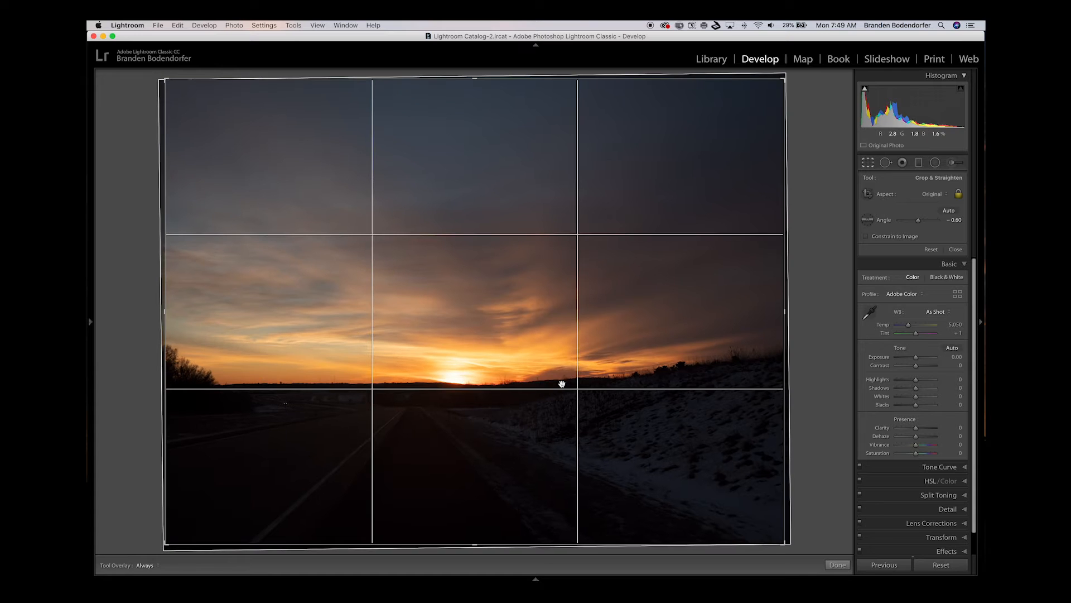
left_click(838, 565)
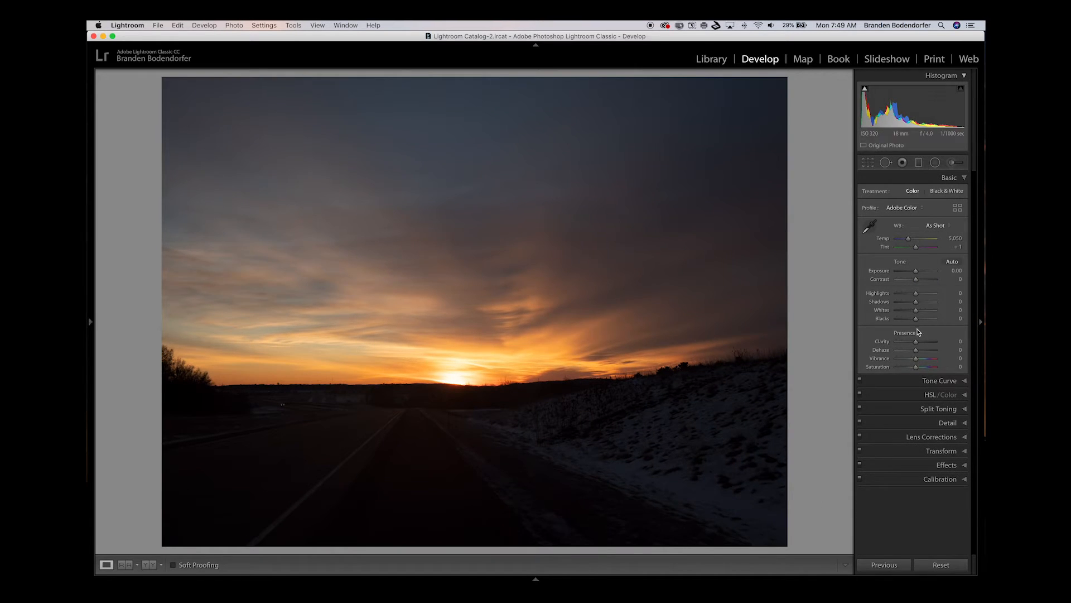
Step: Adjust the photo's basic tone: Blacks -8, Whites +29, Contrast +15, Highlights -49 and Shadows +46
left_click_drag(918, 322, 923, 313)
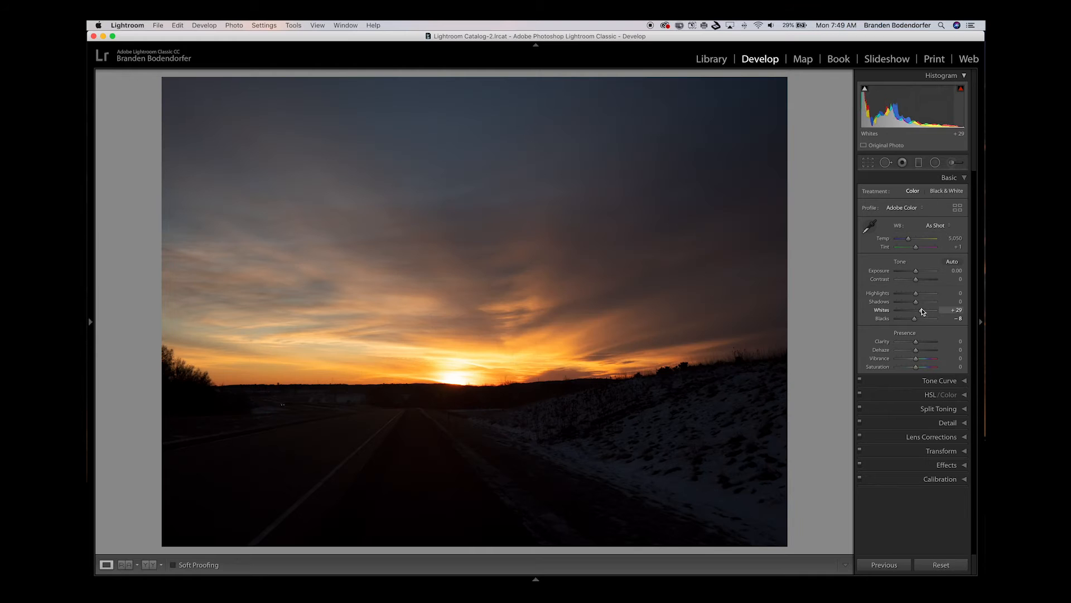
left_click_drag(915, 279, 920, 283)
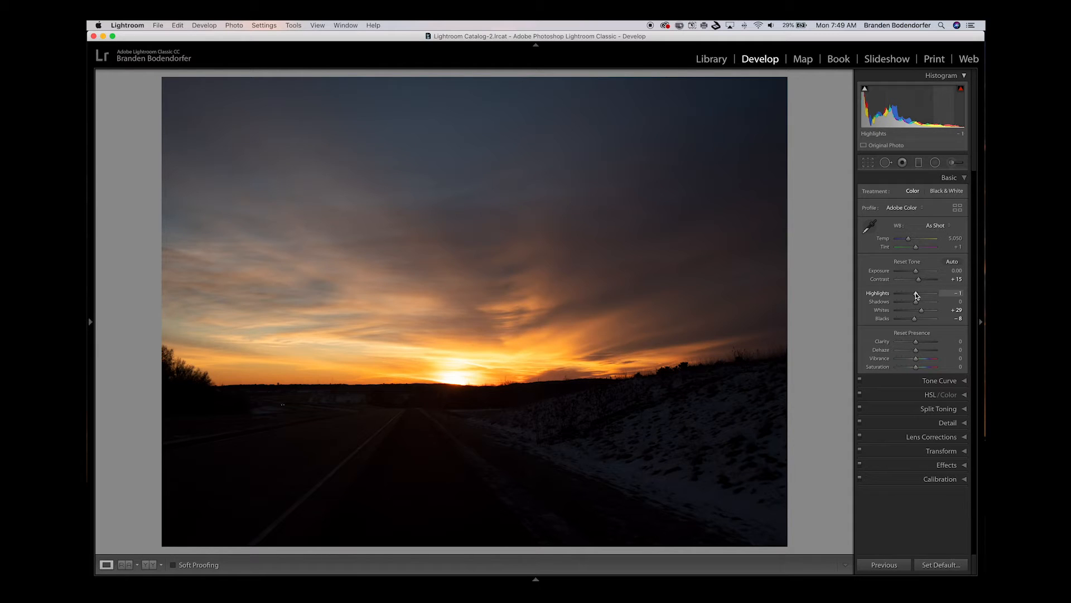
left_click_drag(916, 294, 906, 296)
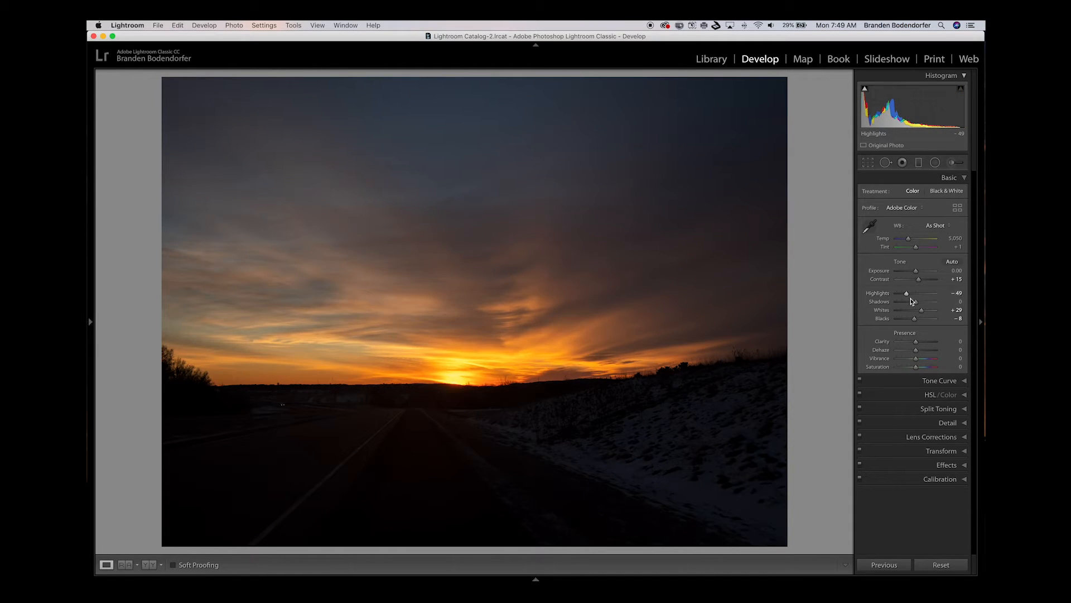
left_click_drag(916, 302, 925, 304)
Step: Strengthen the photo's presence with Vibrance +37, Clarity +13 and Dehaze +15
left_click_drag(916, 361, 924, 362)
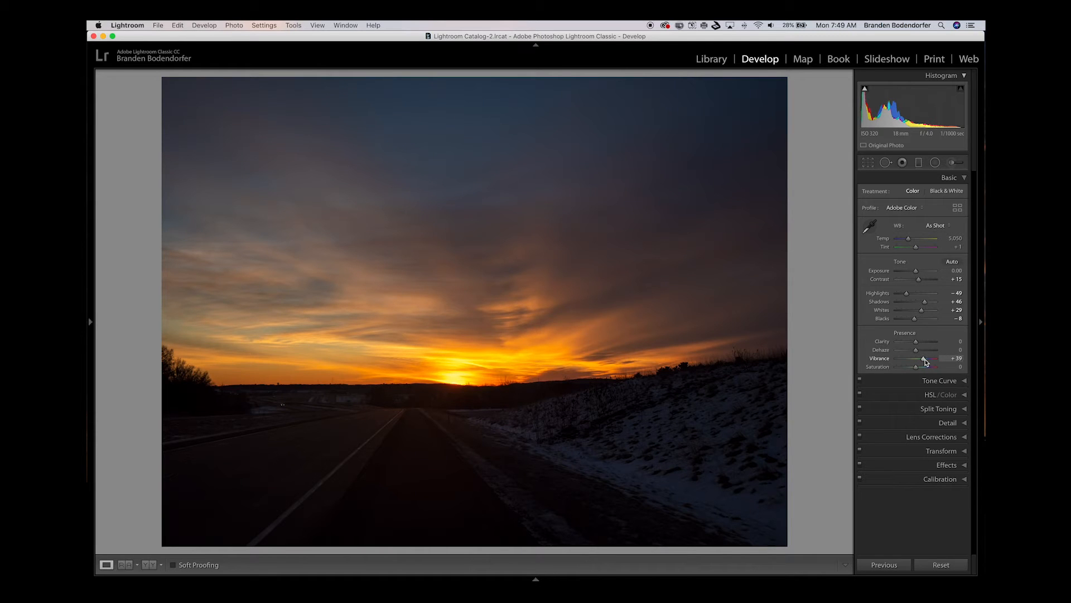
left_click_drag(915, 344, 921, 350)
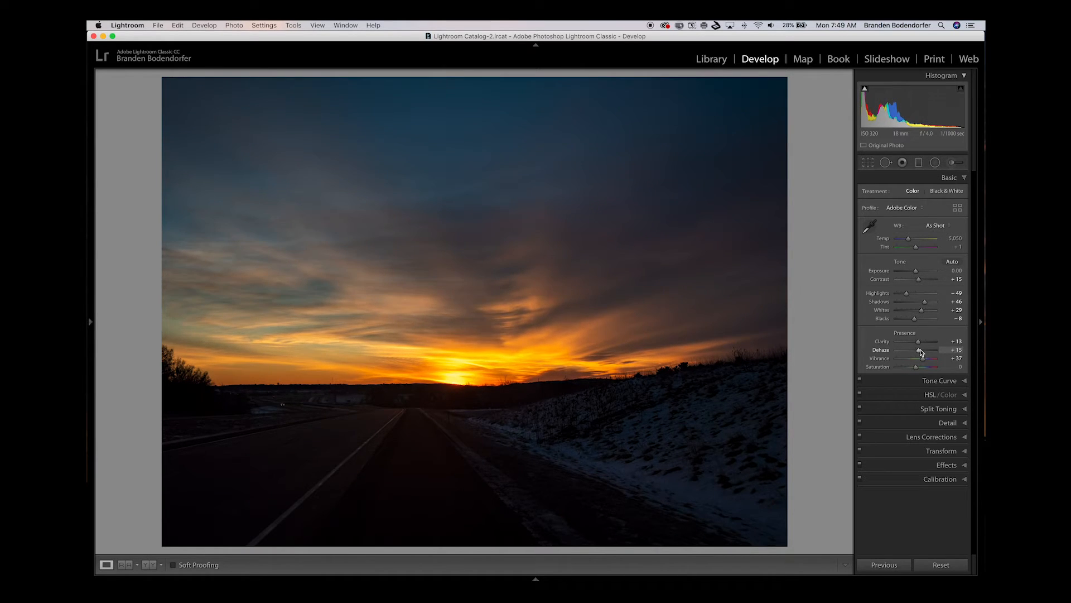
Step: Shape the tone curve by setting Darks to -6 and Lights to +7 and raising the Shadows region slightly
left_click(916, 383)
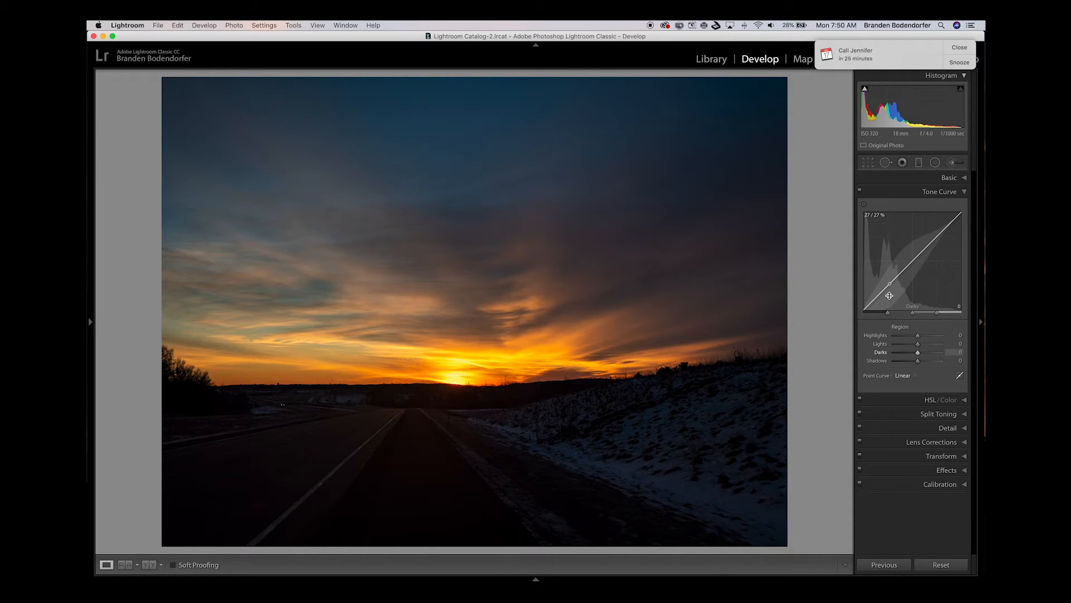
left_click_drag(889, 283, 890, 285)
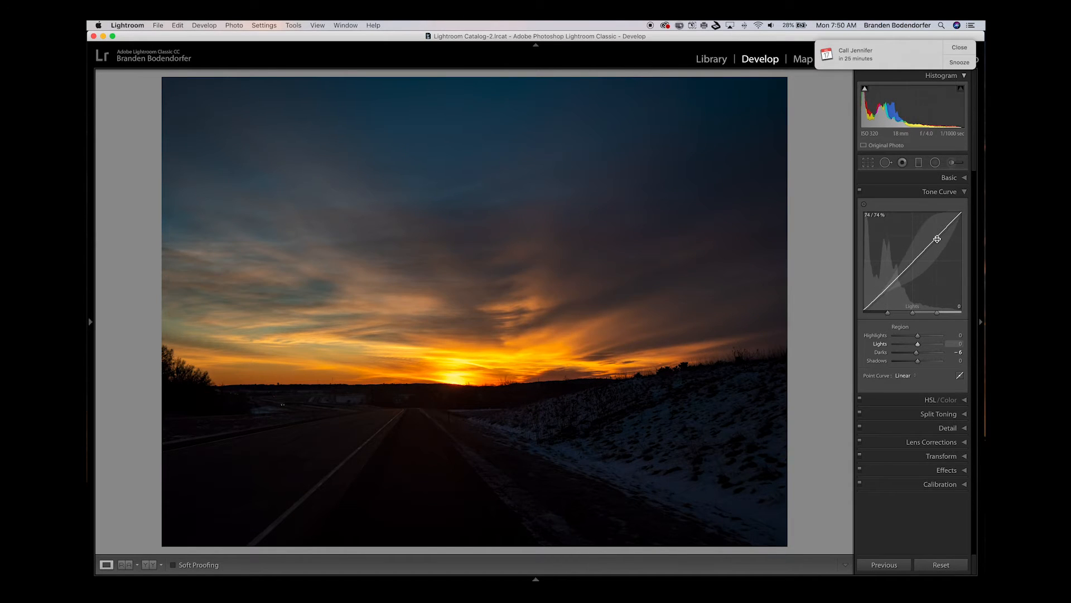
left_click_drag(937, 237, 937, 235)
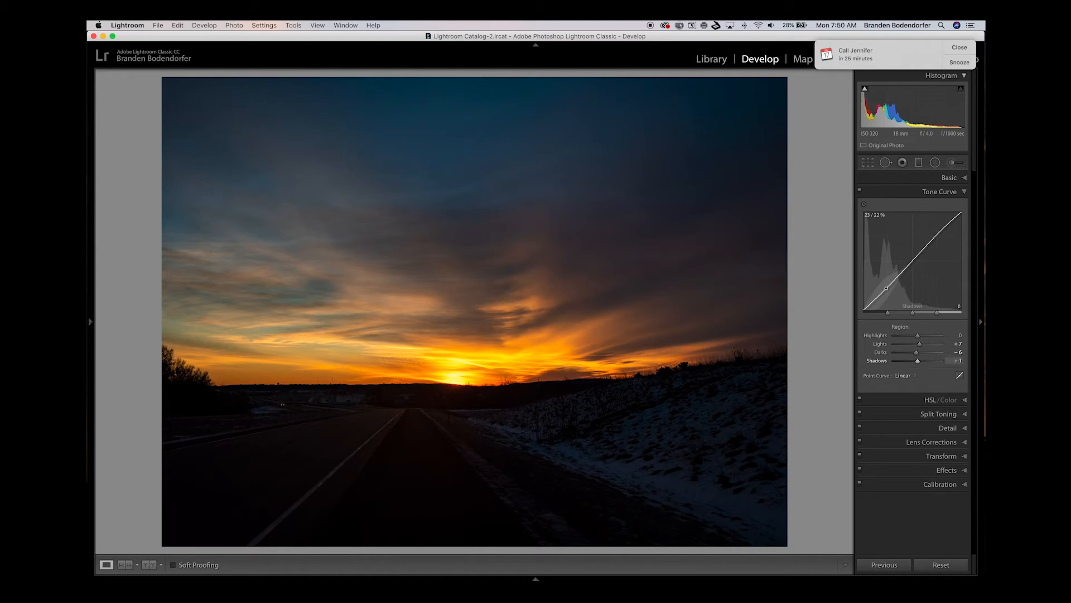
left_click_drag(886, 288, 886, 286)
left_click(964, 193)
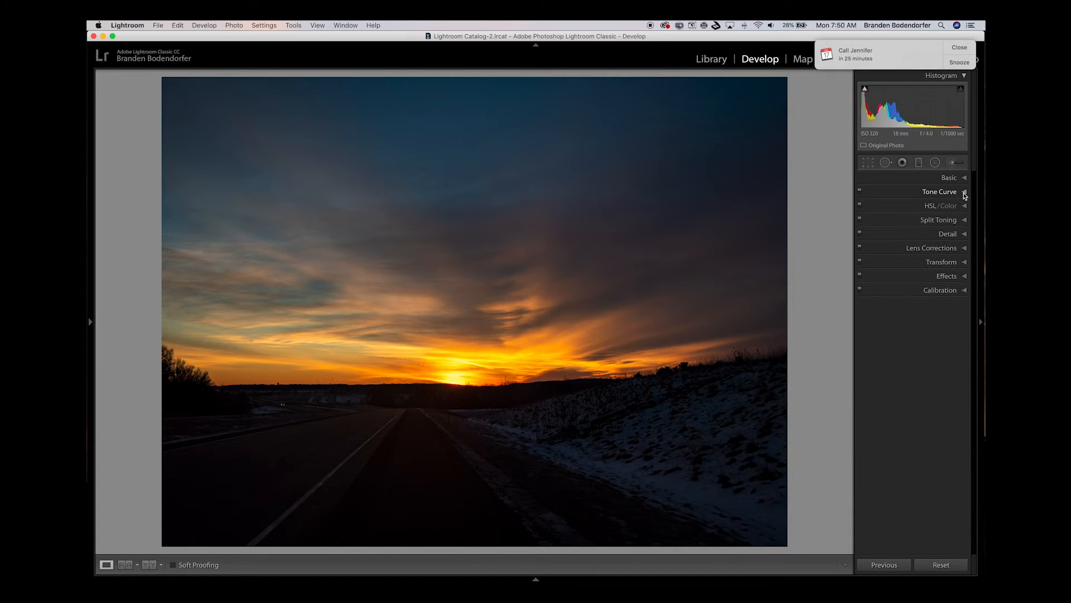
Step: Adjust the luminance of the yellow, blue and red color ranges, and set the orange luminance to +15
left_click(948, 206)
left_click(894, 220)
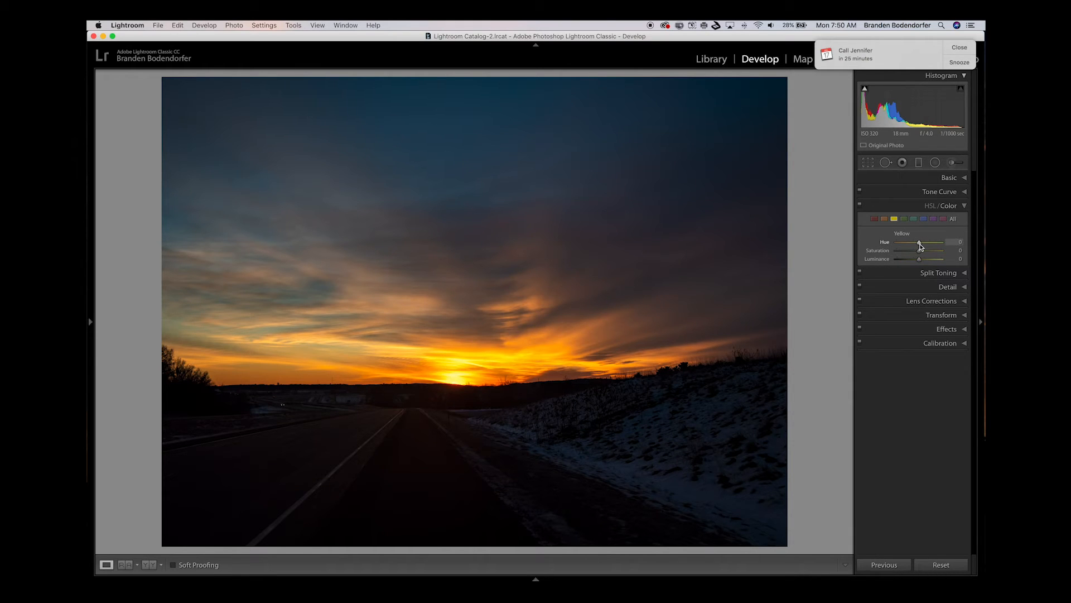
left_click_drag(921, 263, 920, 265)
left_click(924, 220)
left_click_drag(920, 260, 924, 260)
left_click(874, 219)
mouse_move(921, 261)
left_mouse_down()
mouse_move(931, 263)
mouse_move(900, 264)
mouse_move(922, 266)
left_mouse_up()
left_click(884, 218)
left_click_drag(929, 260, 925, 261)
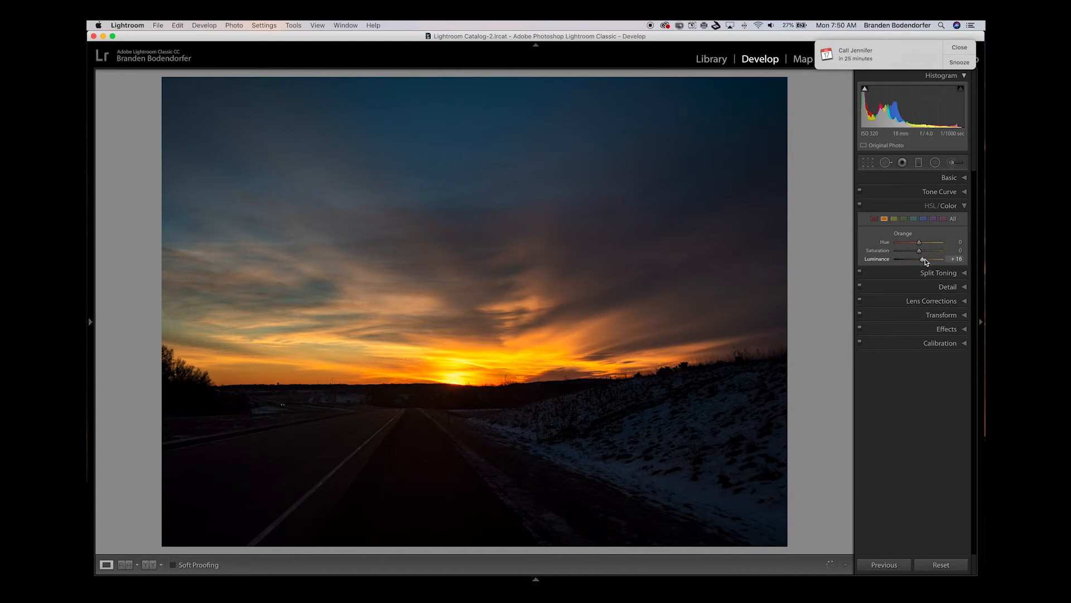
Step: Add a tilted, inverted radial filter over the road on the photo's left side, with Exposure 0.90 and Temp 23
left_click(935, 163)
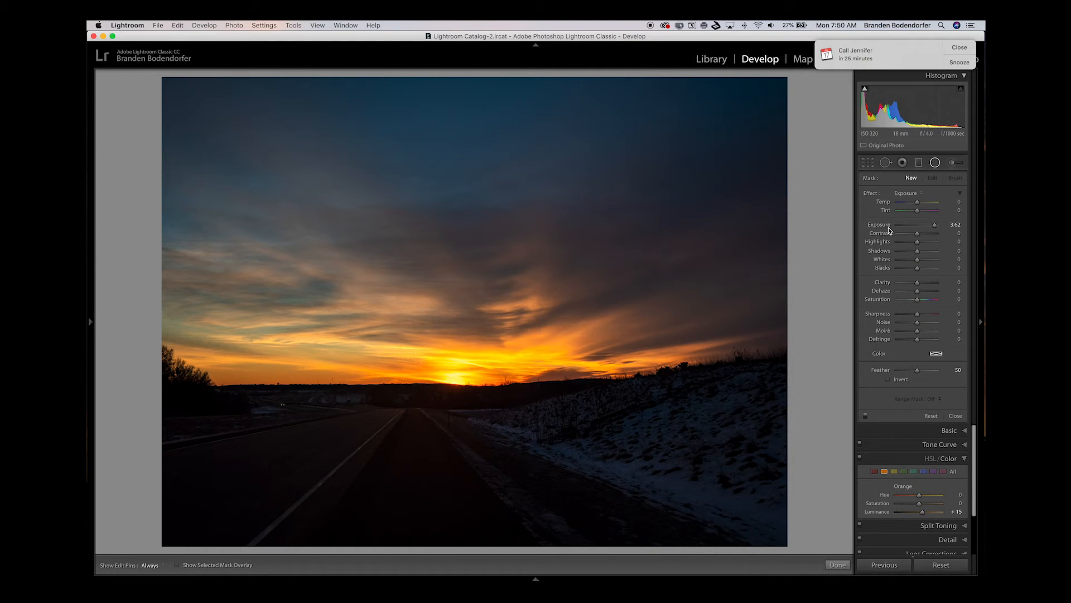
left_click_drag(242, 443, 449, 368)
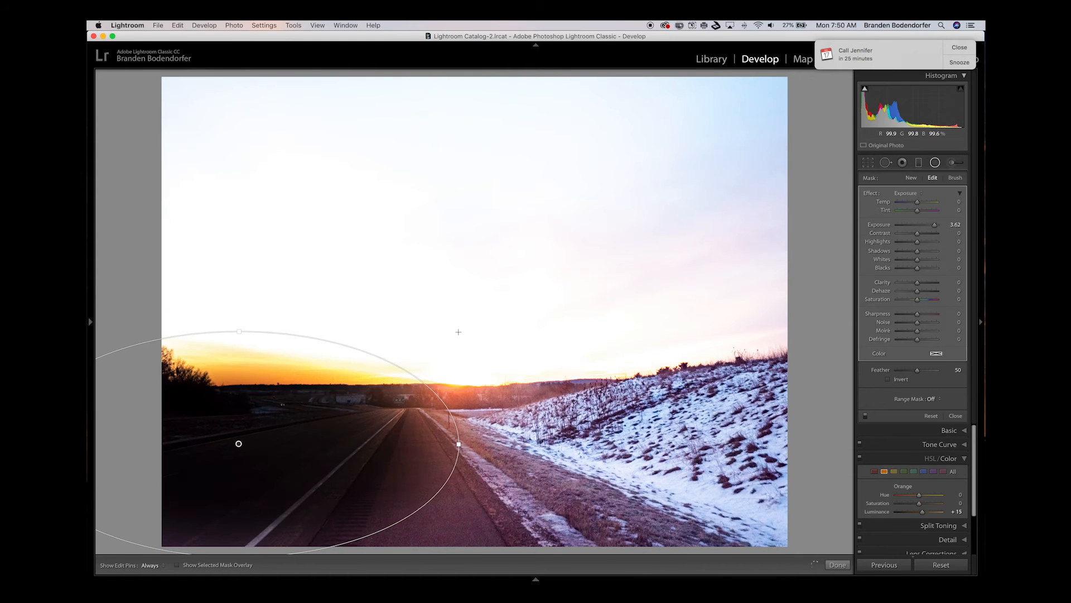
left_click_drag(477, 447, 473, 368)
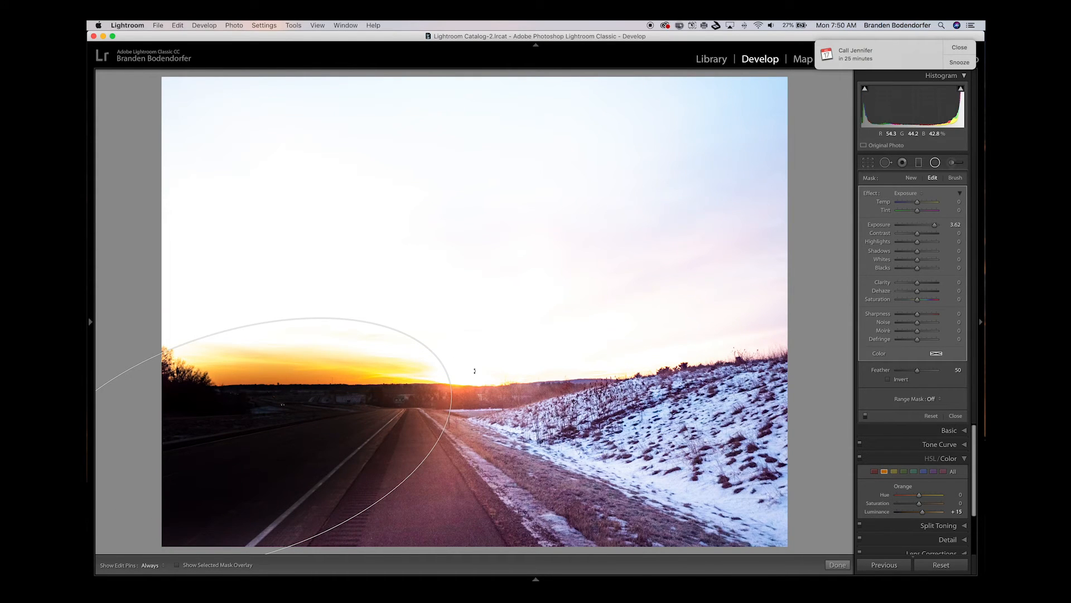
double_click(878, 225)
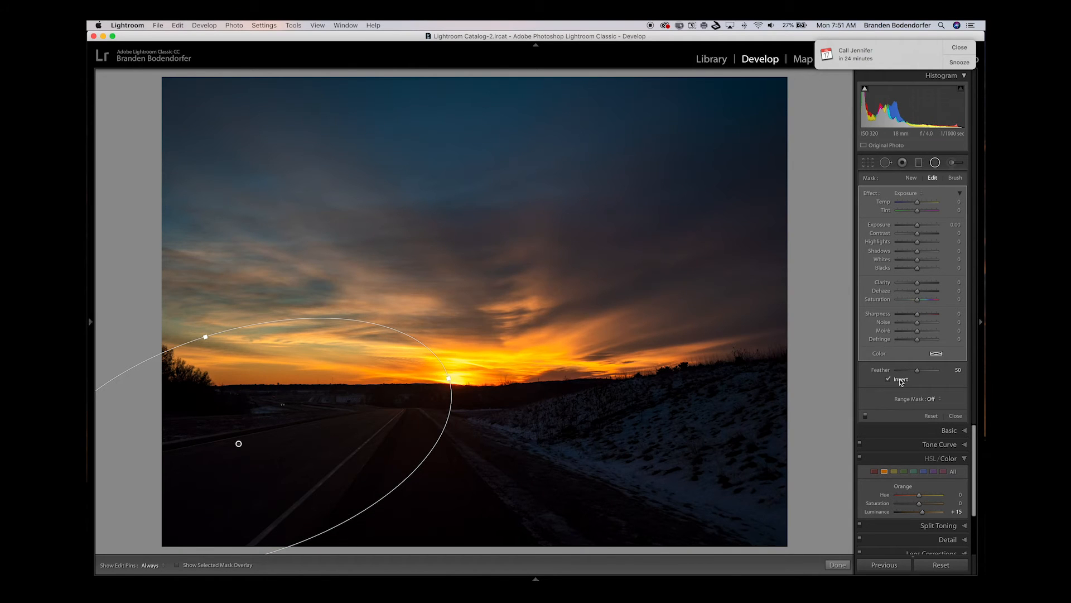
left_click_drag(917, 226, 923, 230)
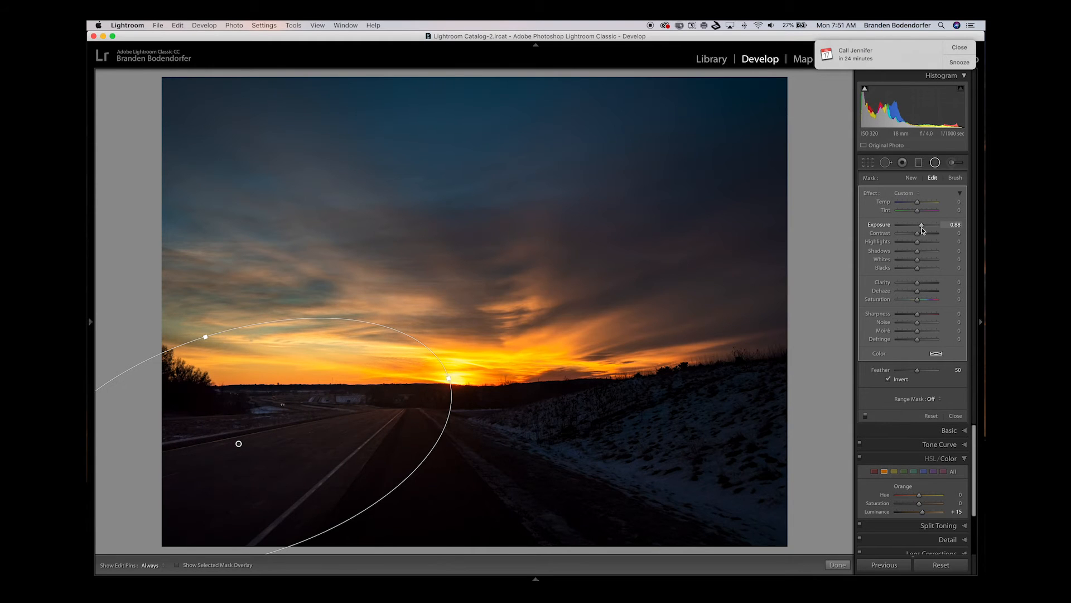
left_click_drag(919, 203, 921, 205)
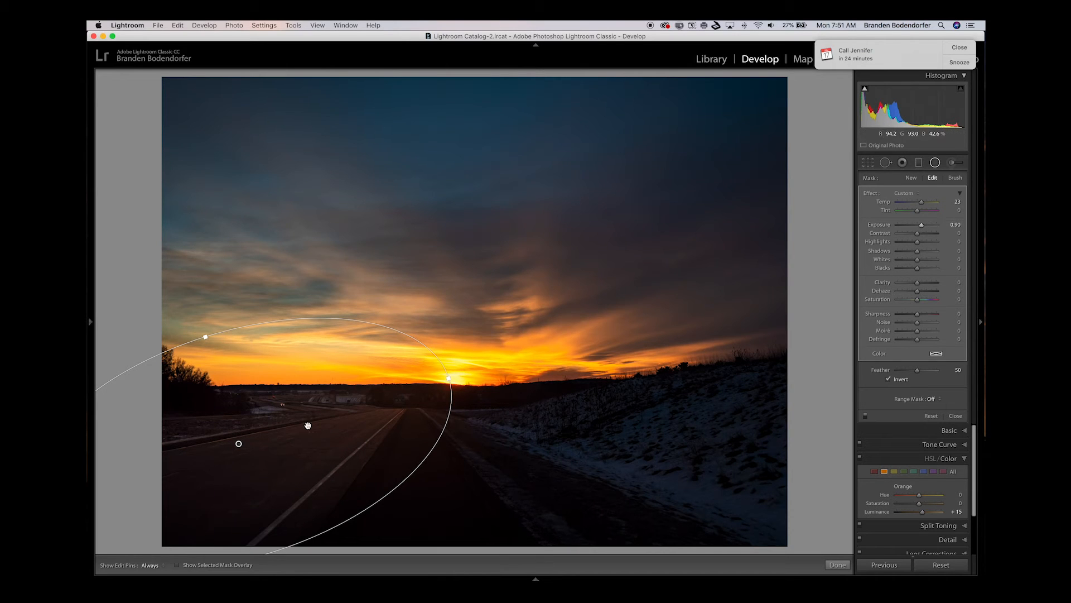
Step: Duplicate the road's radial filter, move the copy over the snowy hillside and rotate it to follow the slope
right_click(238, 443)
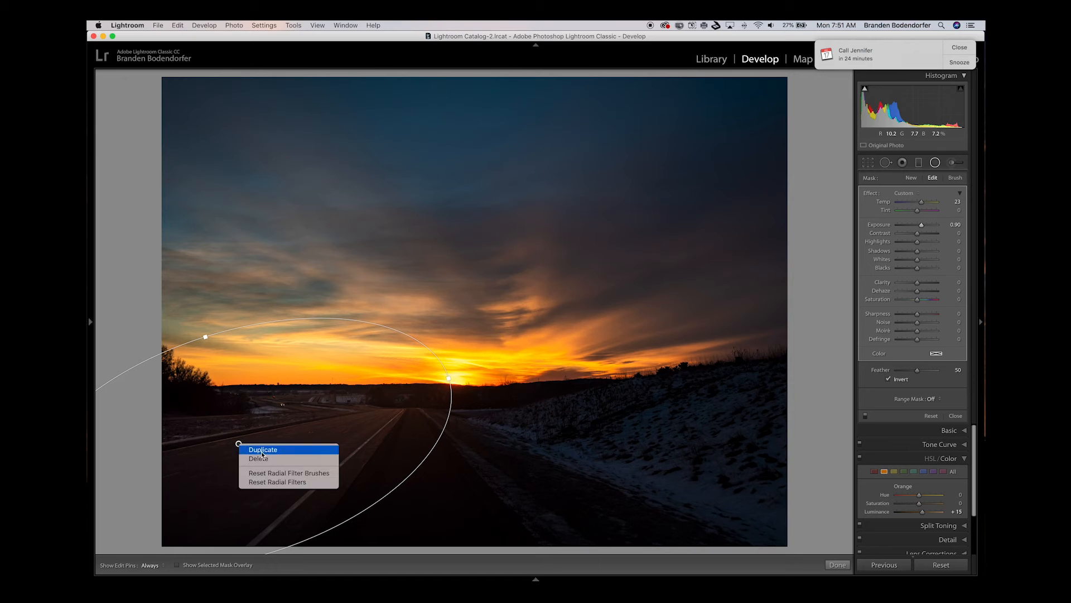
left_click(248, 450)
left_click_drag(239, 444, 548, 449)
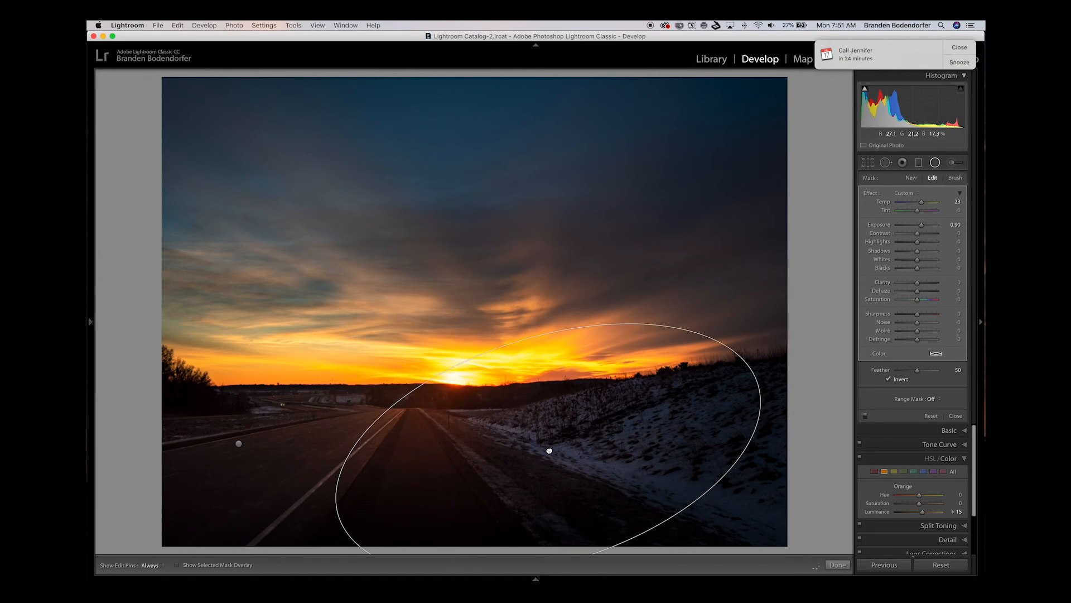
left_click_drag(778, 453, 774, 493)
left_click_drag(547, 449, 622, 447)
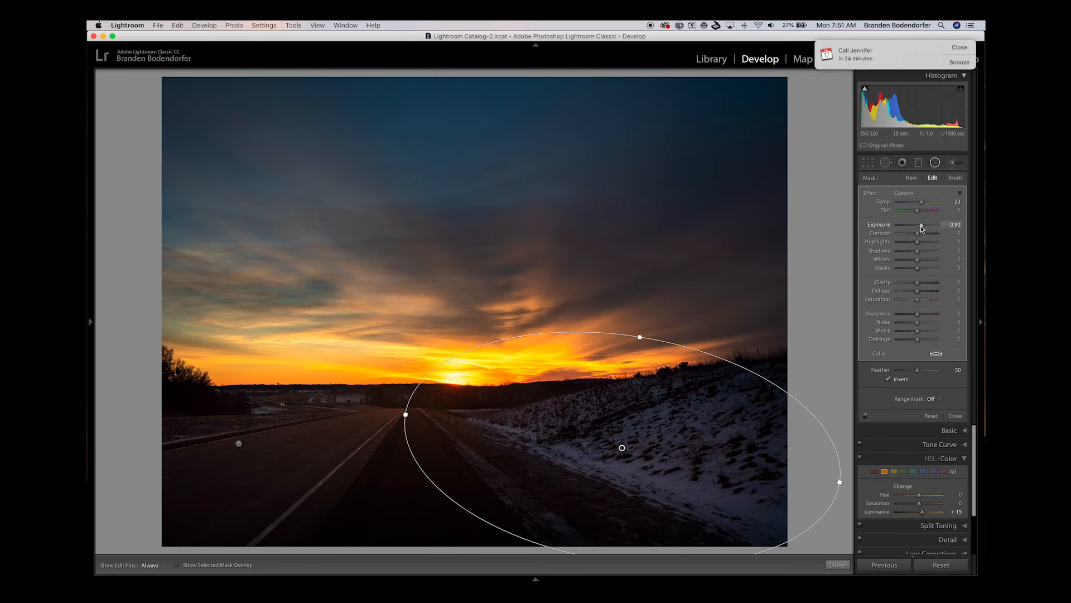
Step: Lower the temperature and fine-tune the exposure of the hillside radial filter, and finish the radial filter edits
left_click_drag(921, 204, 917, 211)
left_click_drag(921, 227, 920, 225)
left_click(837, 565)
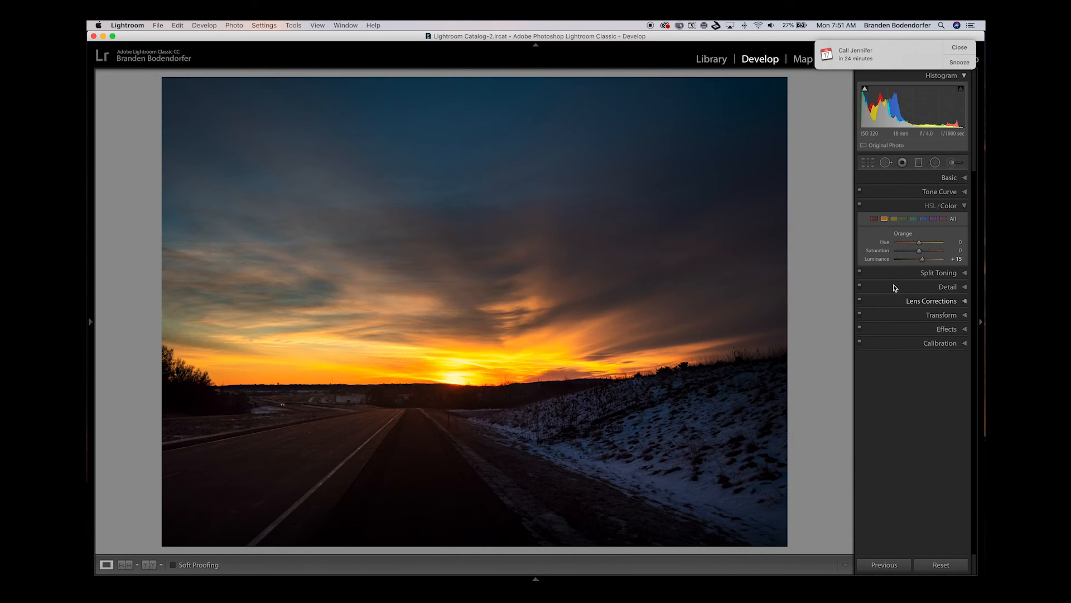
Step: Crop the photo tighter at a 4 x 5 / 8 x 10 ratio, placing the sun near the lower-right thirds intersection
left_click(868, 162)
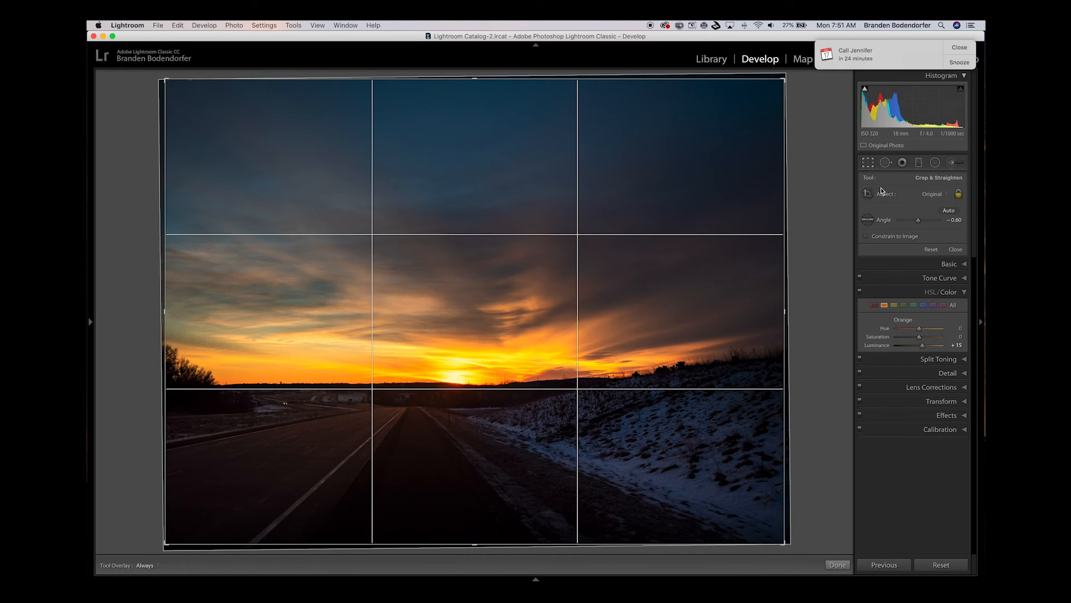
left_click(945, 199)
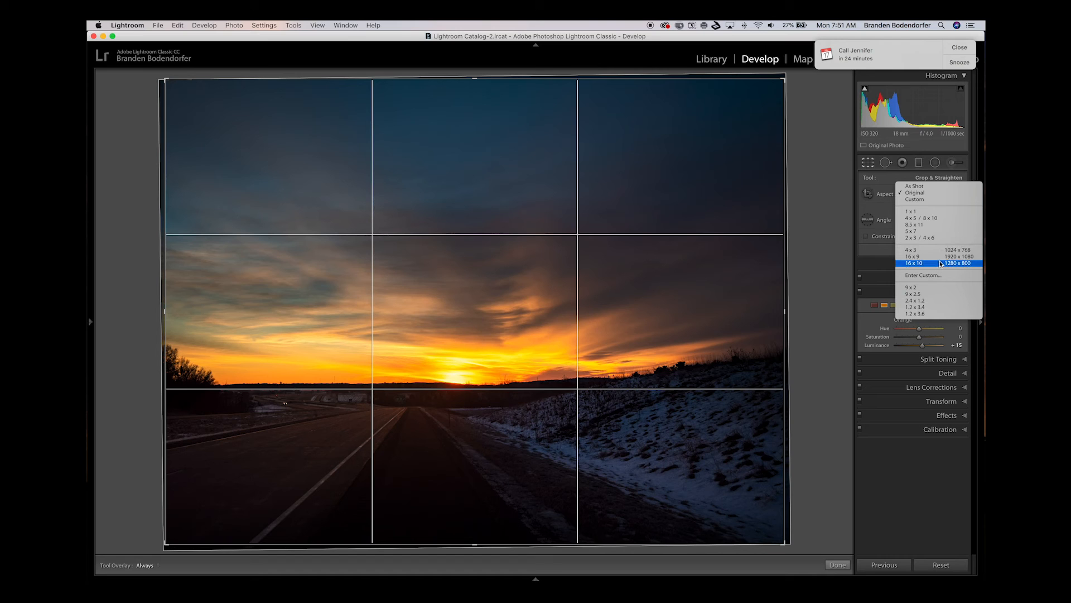
left_click(941, 218)
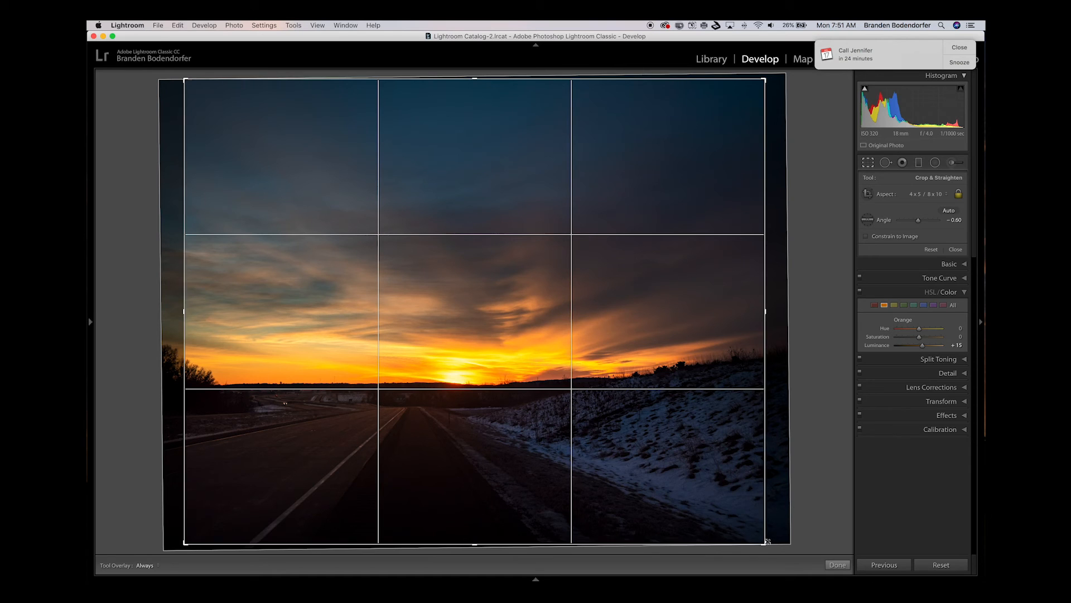
left_click_drag(764, 81, 732, 103)
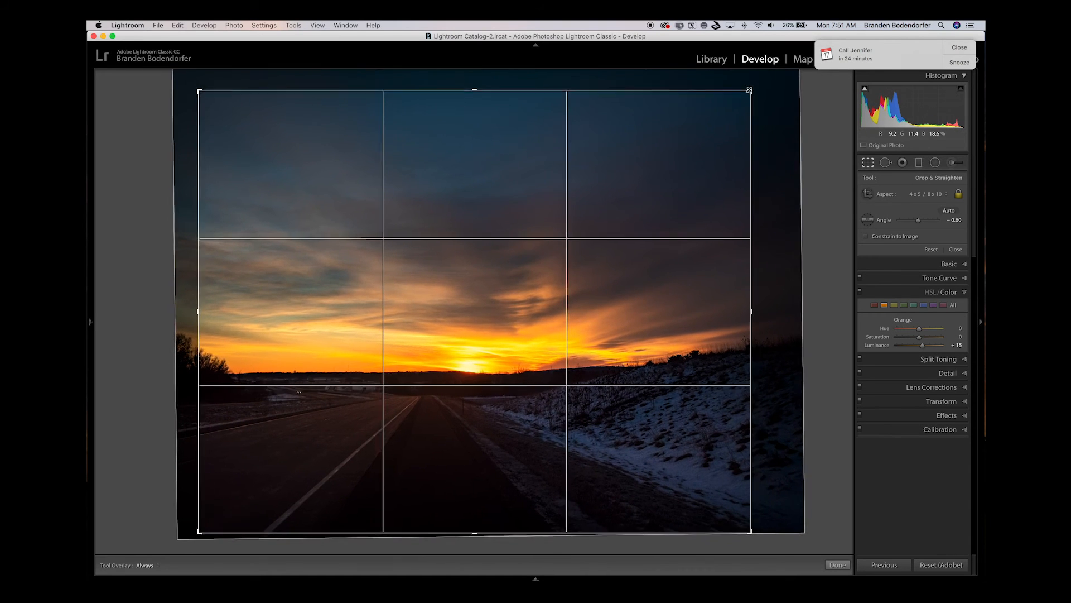
left_click_drag(750, 531, 719, 498)
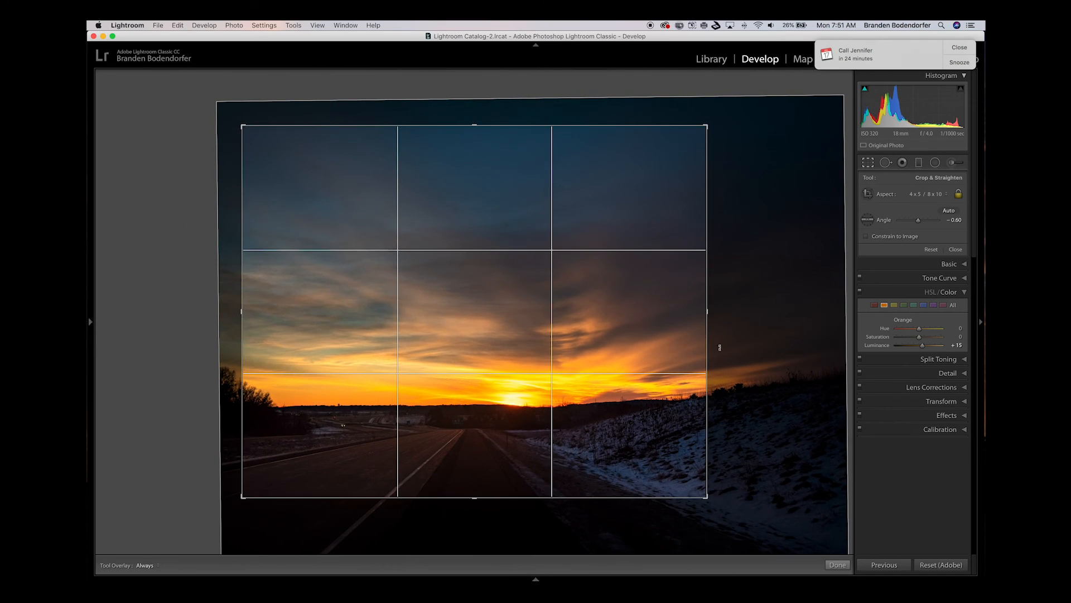
left_click_drag(703, 132, 691, 148)
left_click_drag(617, 275, 607, 260)
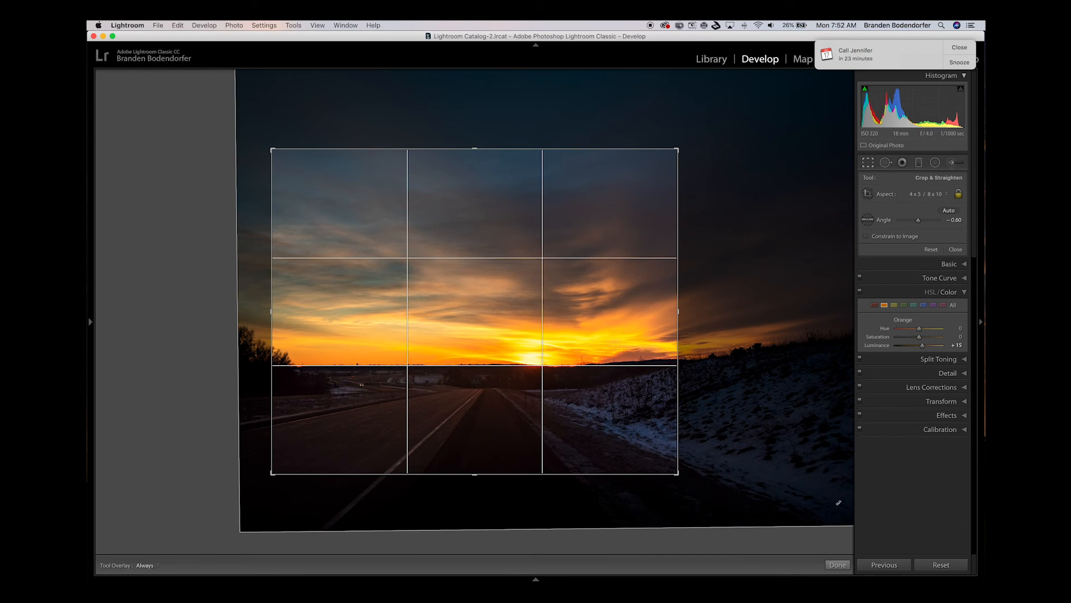
left_click(838, 565)
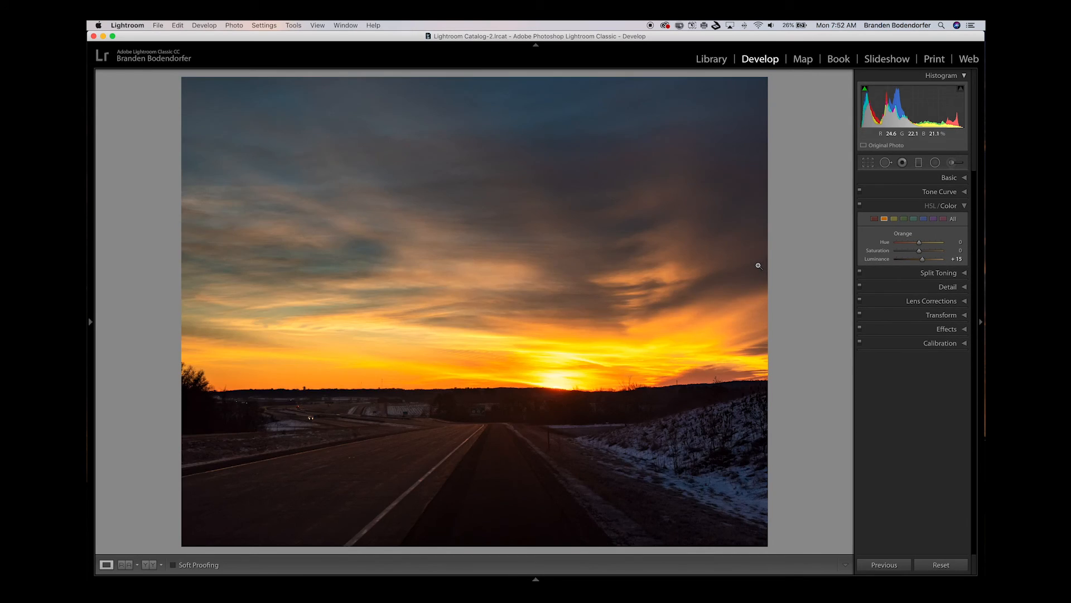
Step: Compare the photo before and after editing, in full view and side by side, and return to the edited photo
key("backslash")
key("backslash")
key("y")
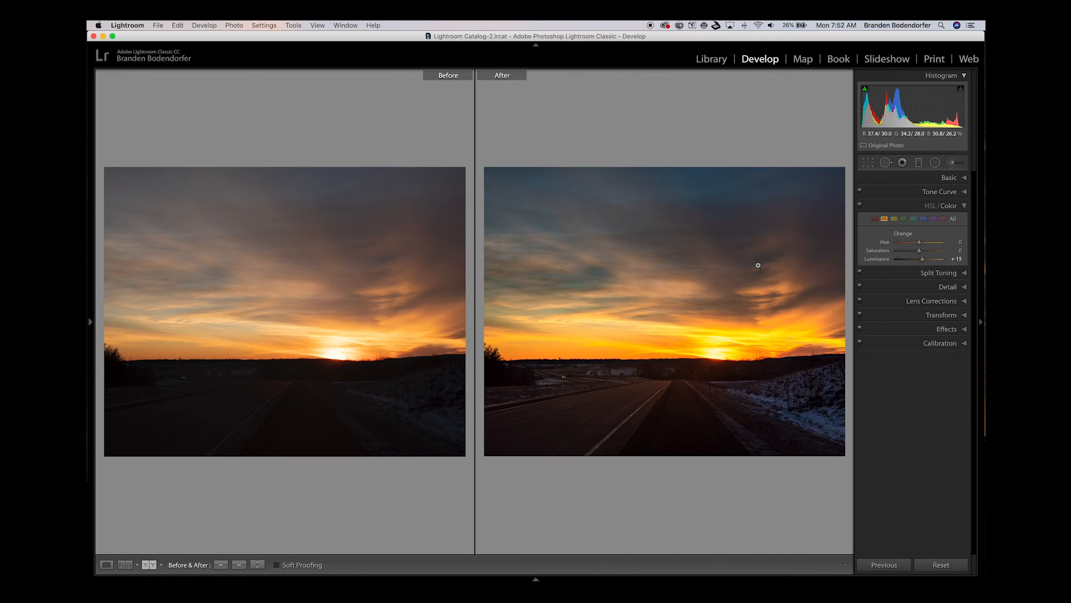
key("y")
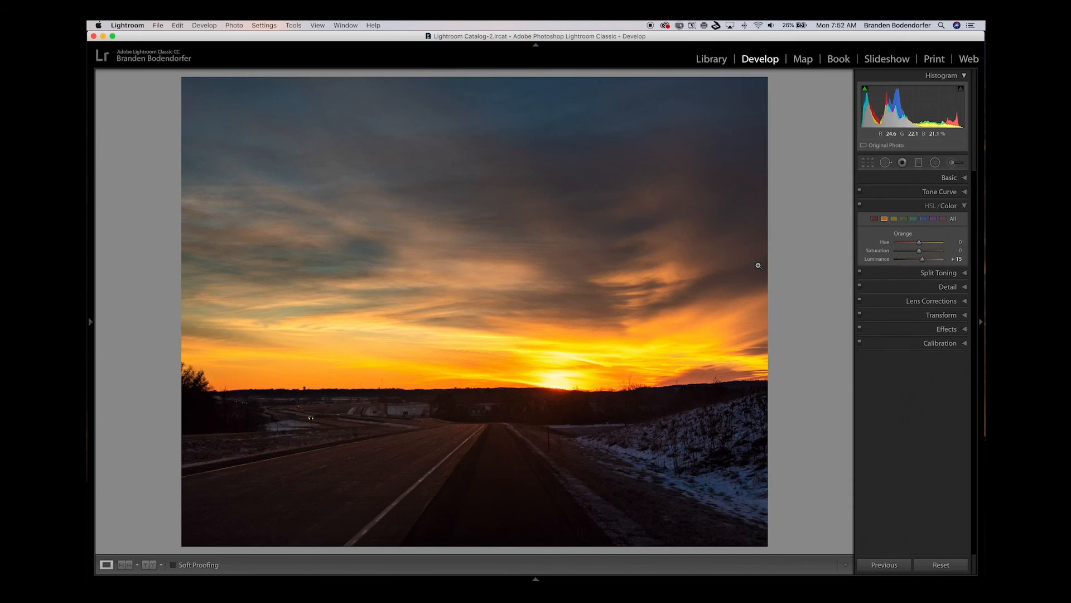